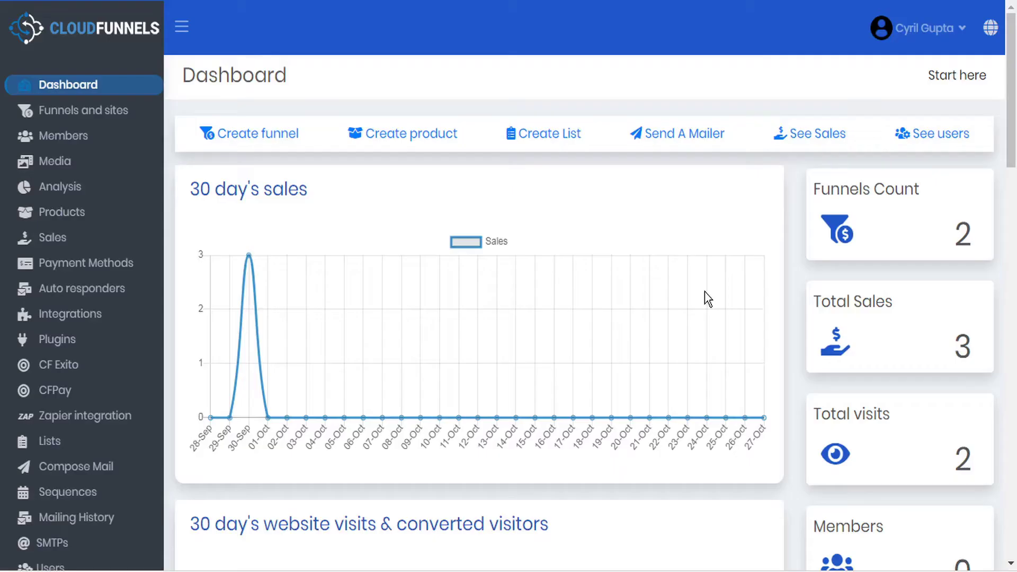
Open the Test webinar funnel's edit page from the Funnels and sites list
click(132, 116)
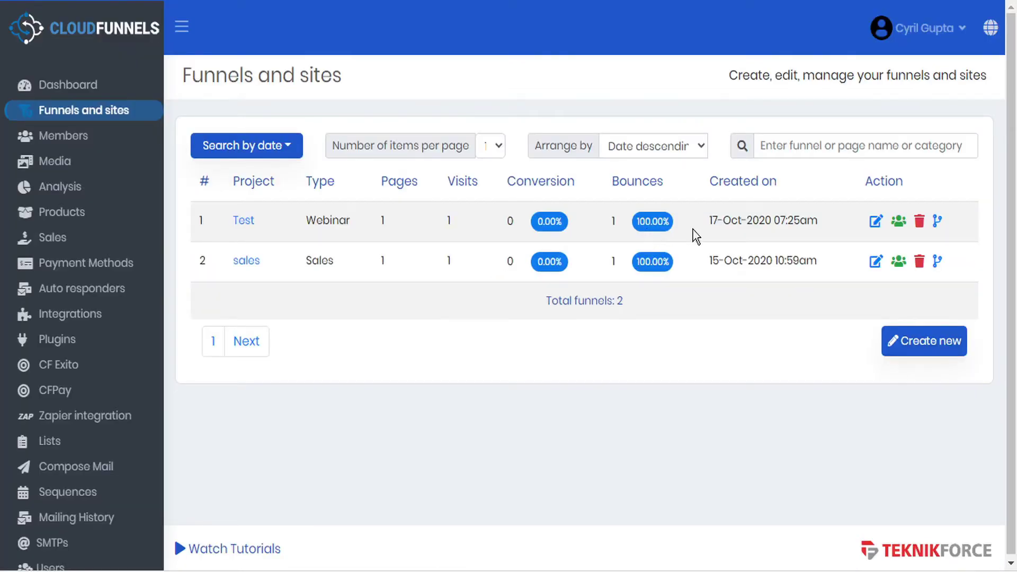
click(876, 222)
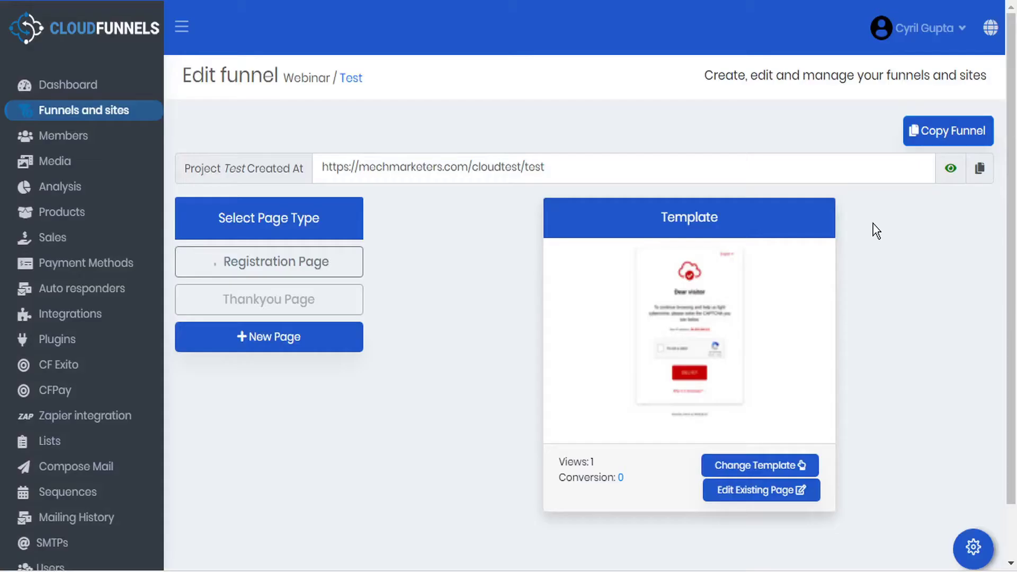
Open the Optin template chooser and its template import file dialog
click(759, 468)
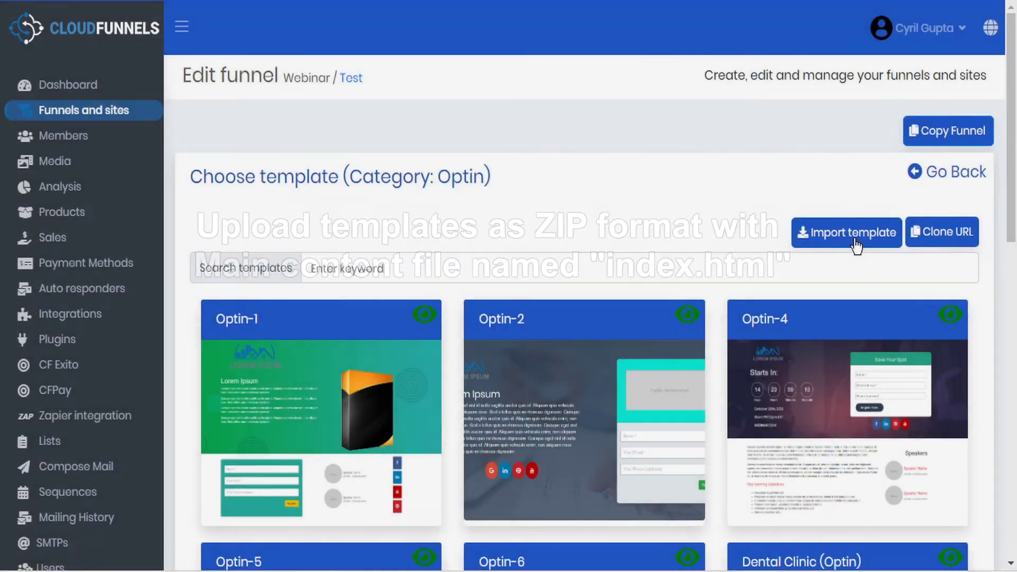
click(850, 241)
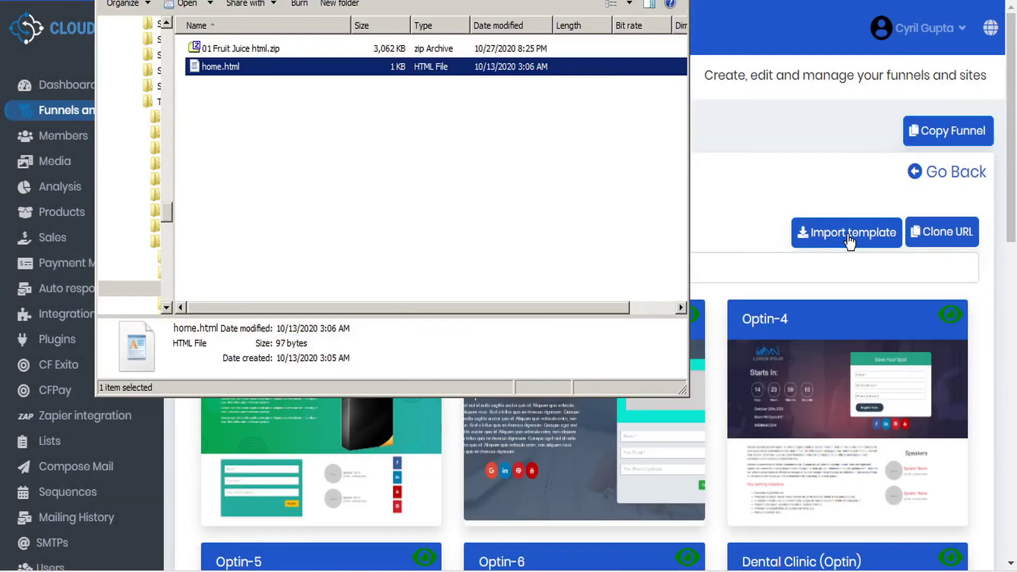
Rename home.html to index.html
click(211, 67)
text(index)
key(Return)
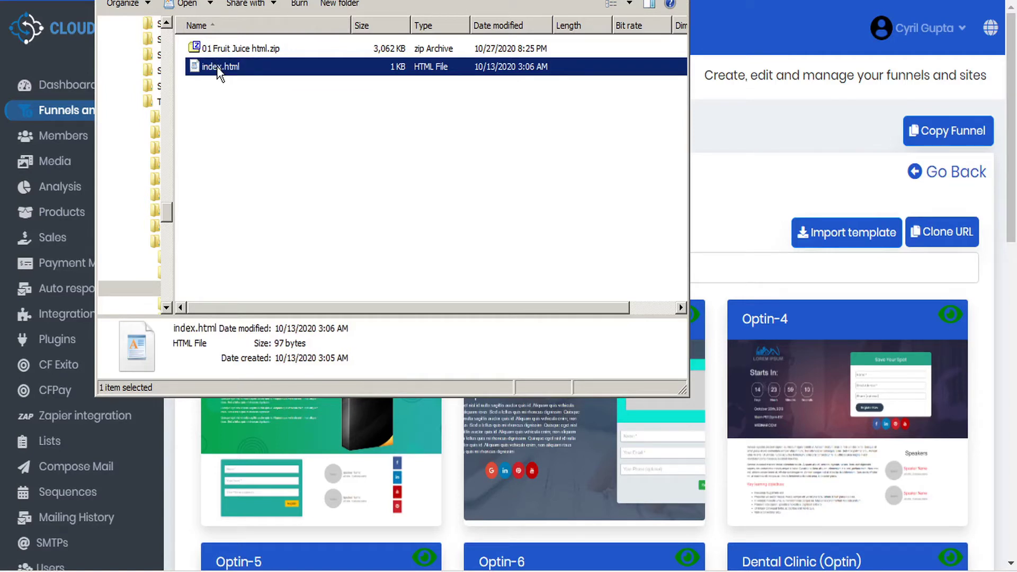
Compress index.html into index.zip with 7-Zip and close the file browser
right_click(218, 66)
mouse_move(263, 116)
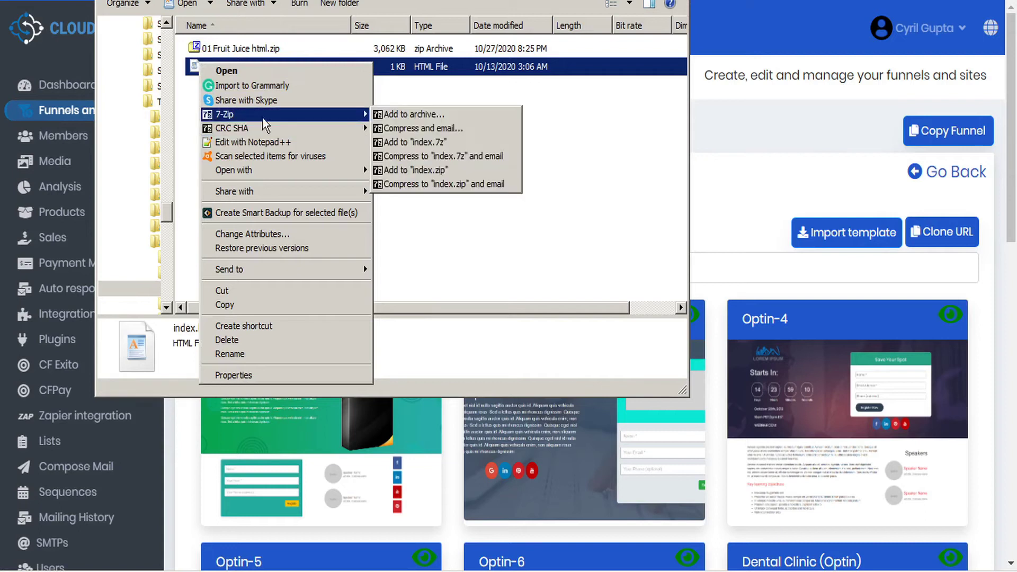
click(418, 170)
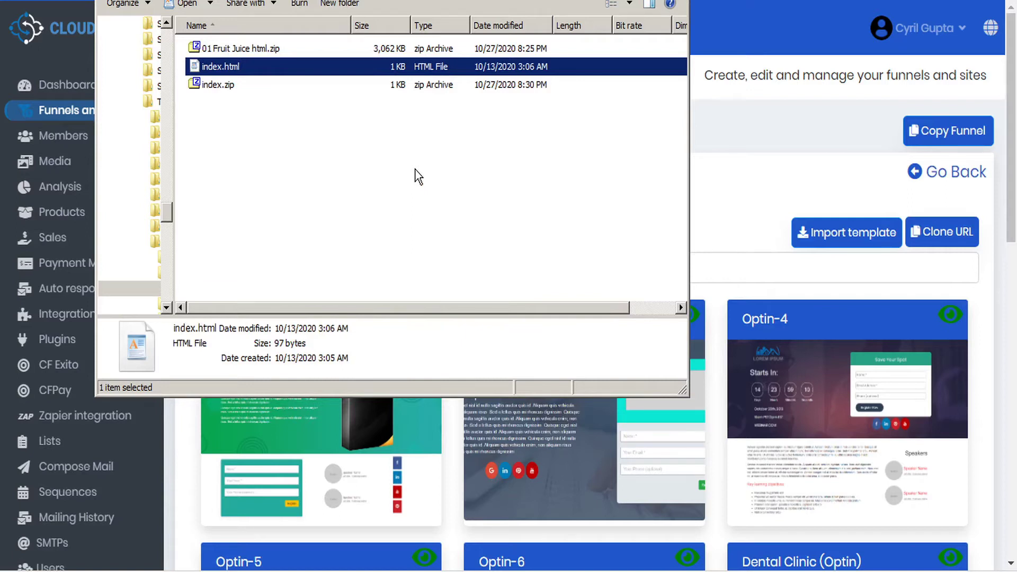
click(816, 90)
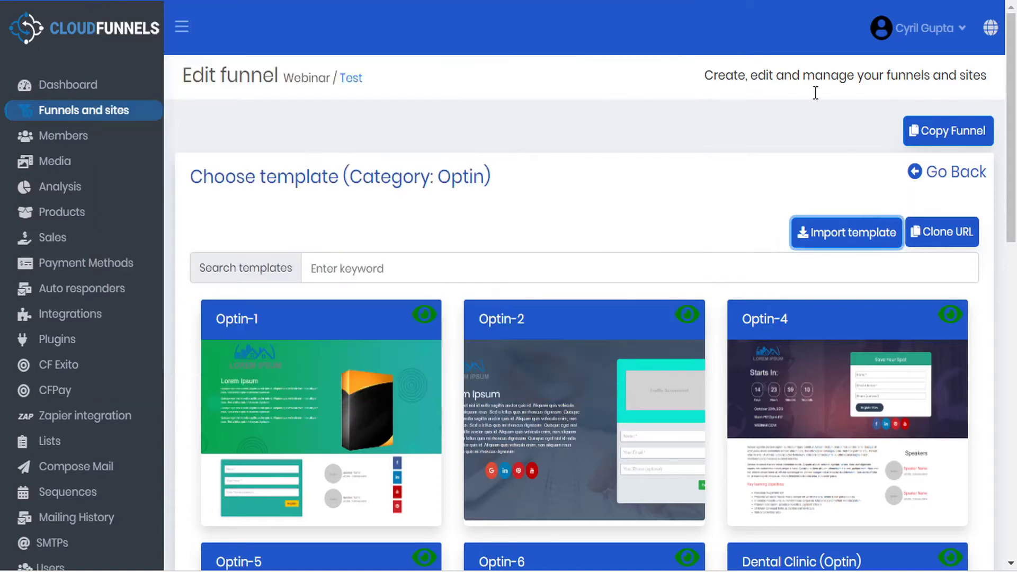
Upload index.zip as the Test funnel's page template, giving the My Template page
click(850, 236)
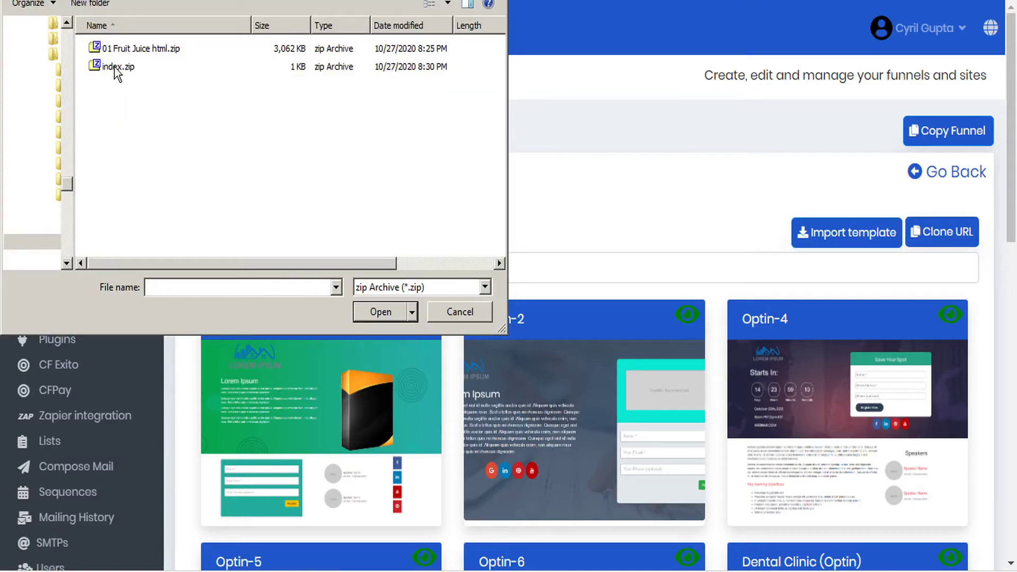
click(105, 66)
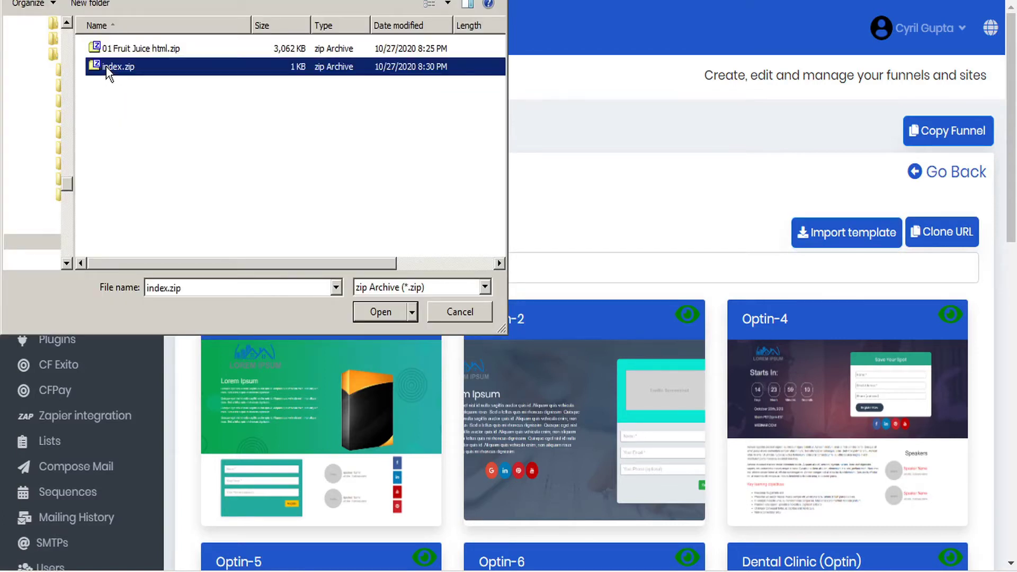
click(386, 318)
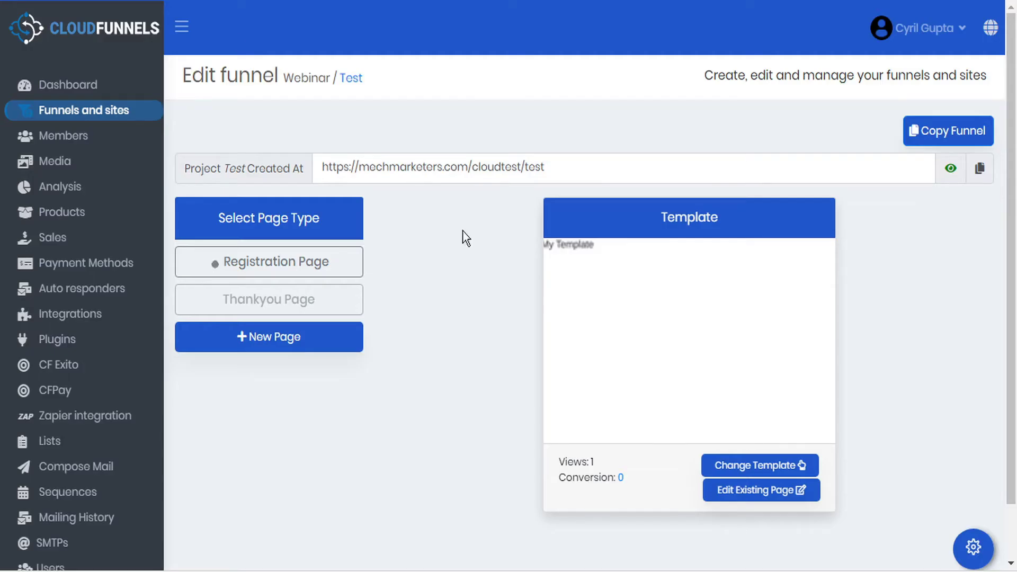
click(774, 466)
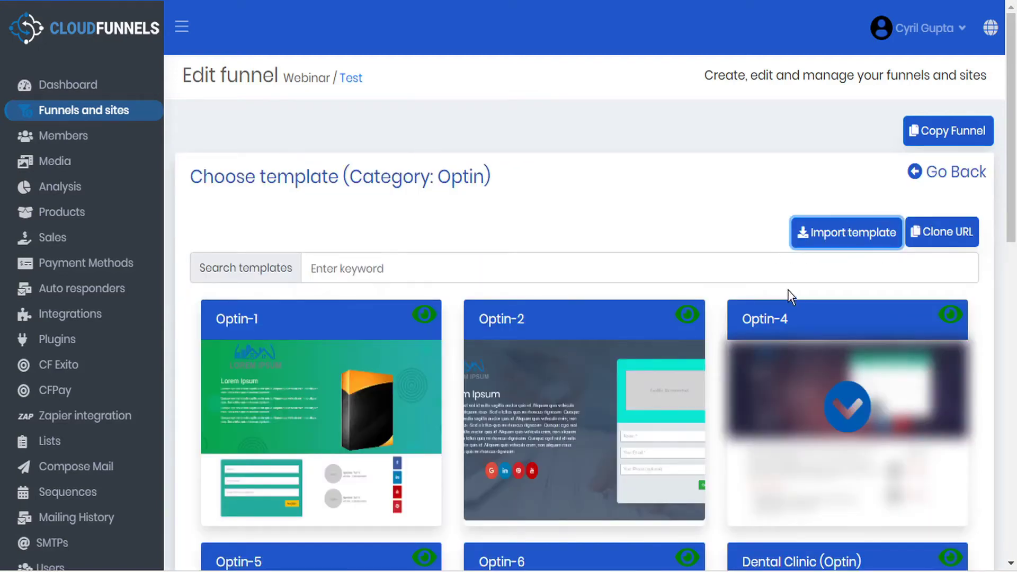
Open the import file dialog again and select 01 Fruit Juice html.zip
click(844, 238)
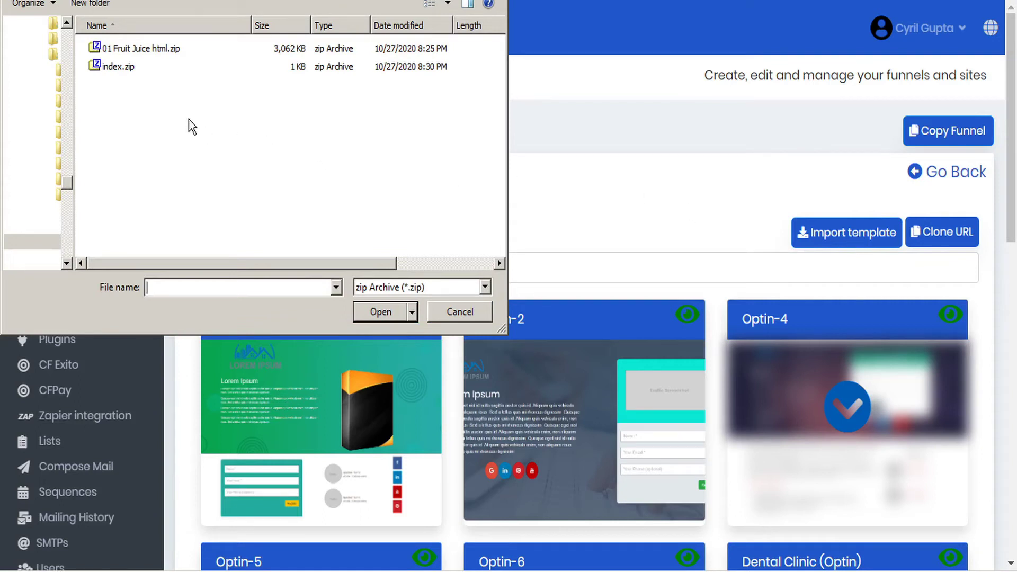
click(116, 49)
Open 01 Fruit Juice html.zip in 7-Zip to inspect its contents, then close it
right_click(116, 49)
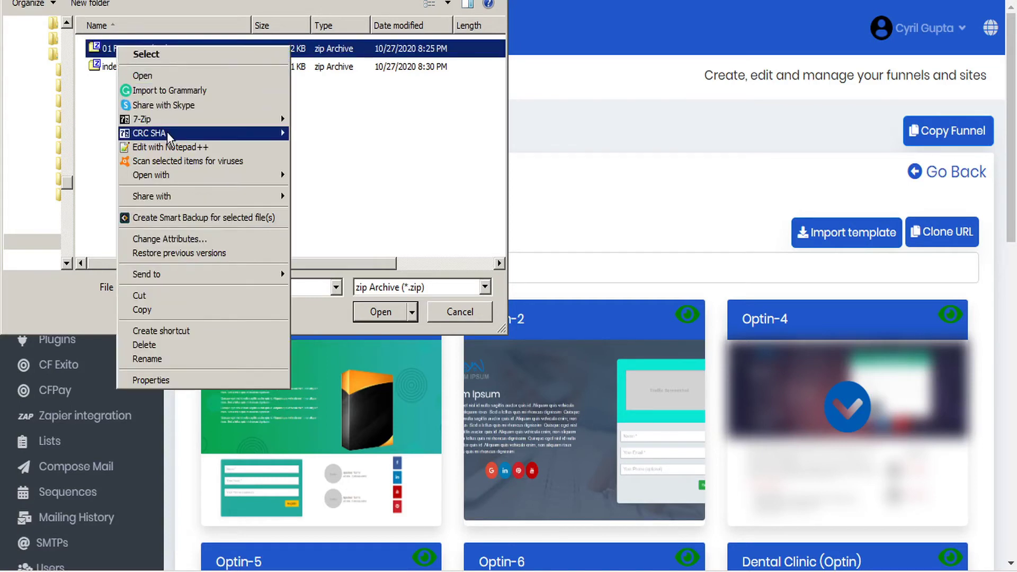
mouse_move(141, 119)
mouse_move(329, 132)
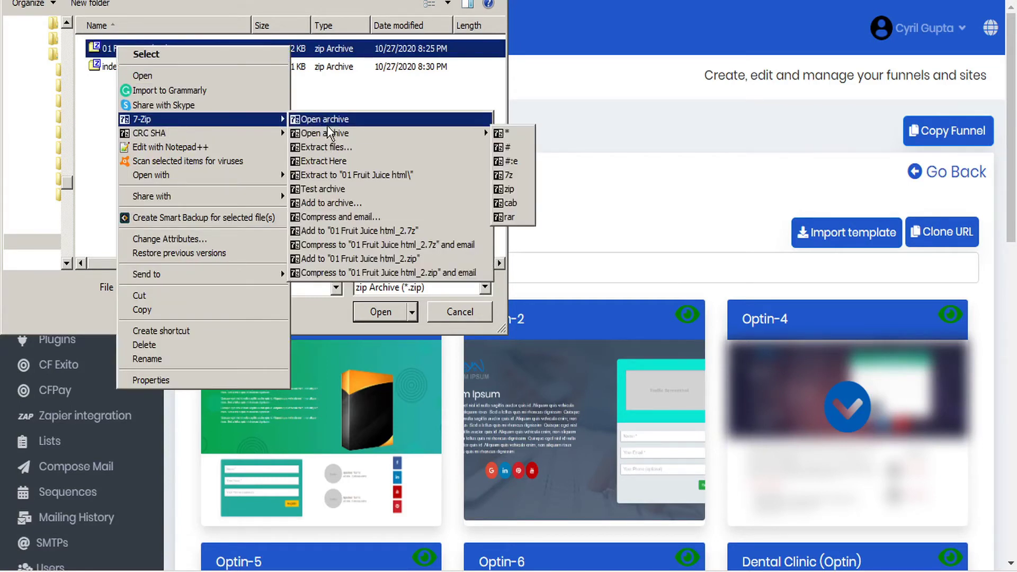
click(328, 123)
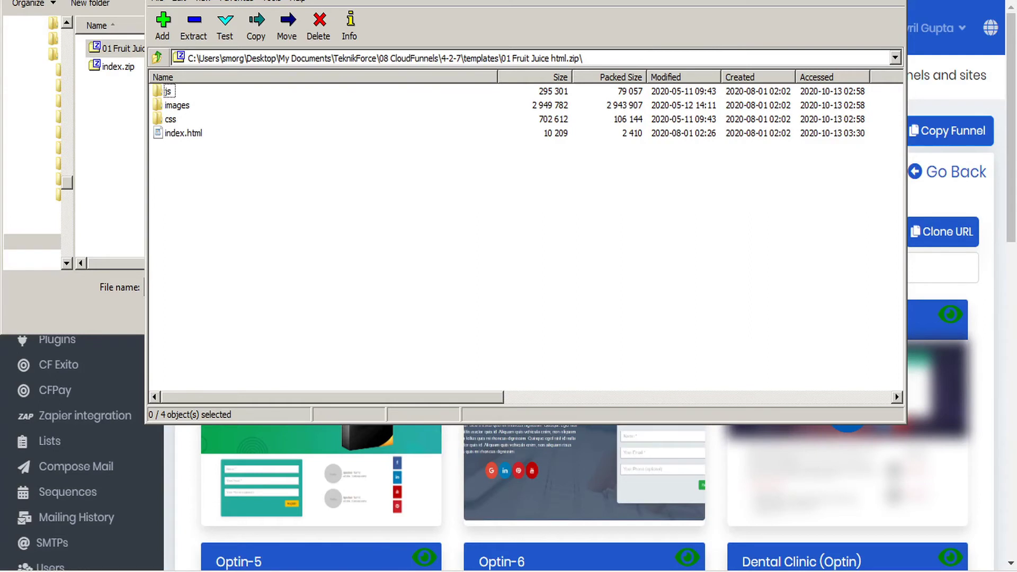
key(alt+F4)
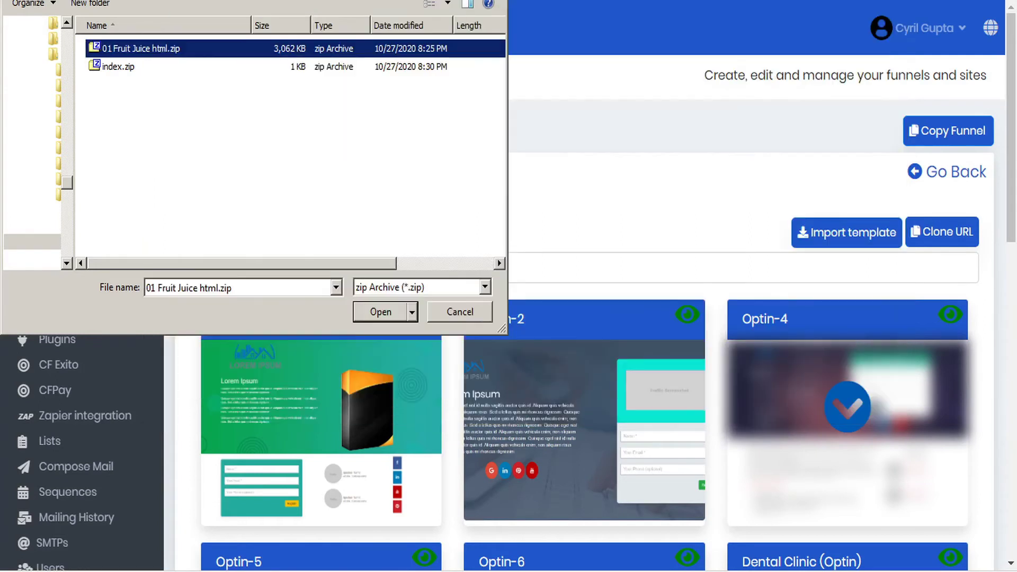
Extract 01 Fruit Juice html.zip into a new 01 Fruit Juice html folder
right_click(94, 48)
mouse_move(128, 125)
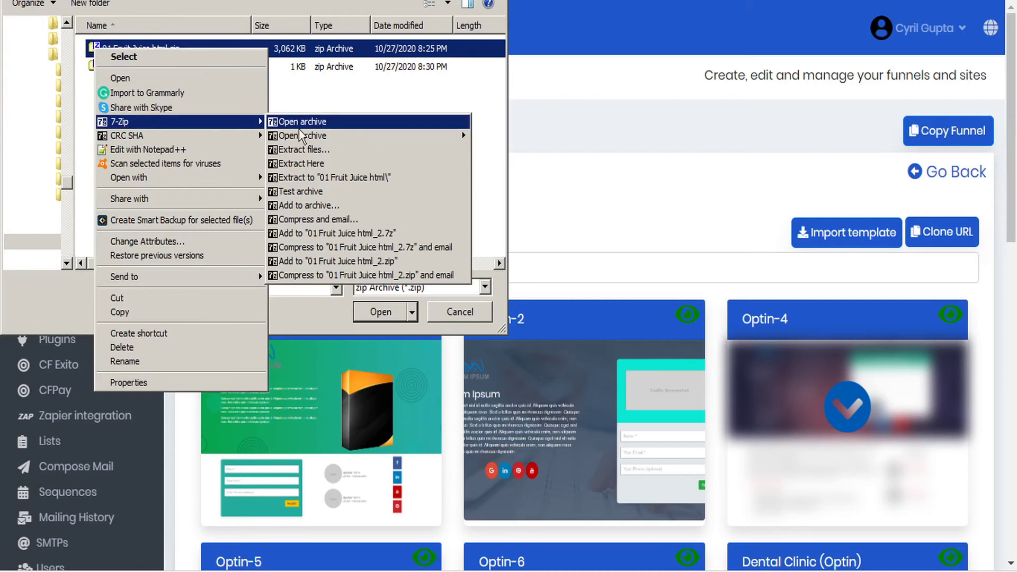
click(316, 150)
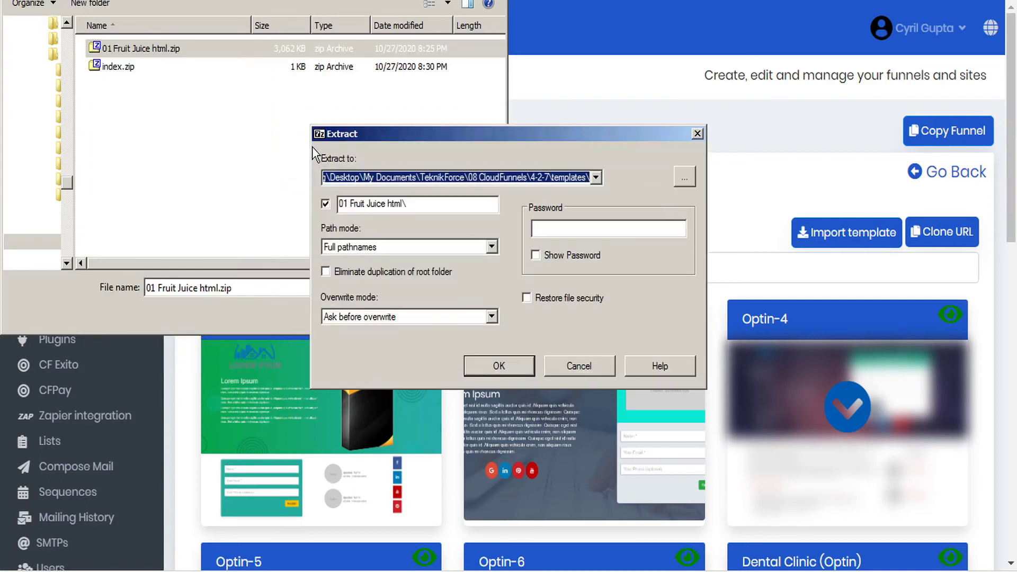
click(498, 366)
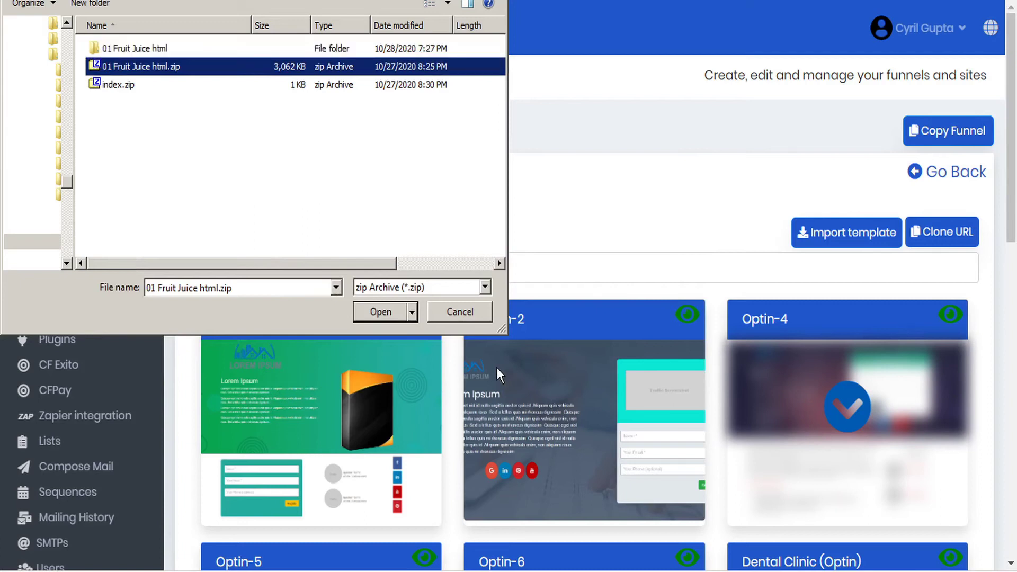
click(102, 45)
Open the extracted 01 Fruit Juice html folder in a new window and select all items
right_click(103, 46)
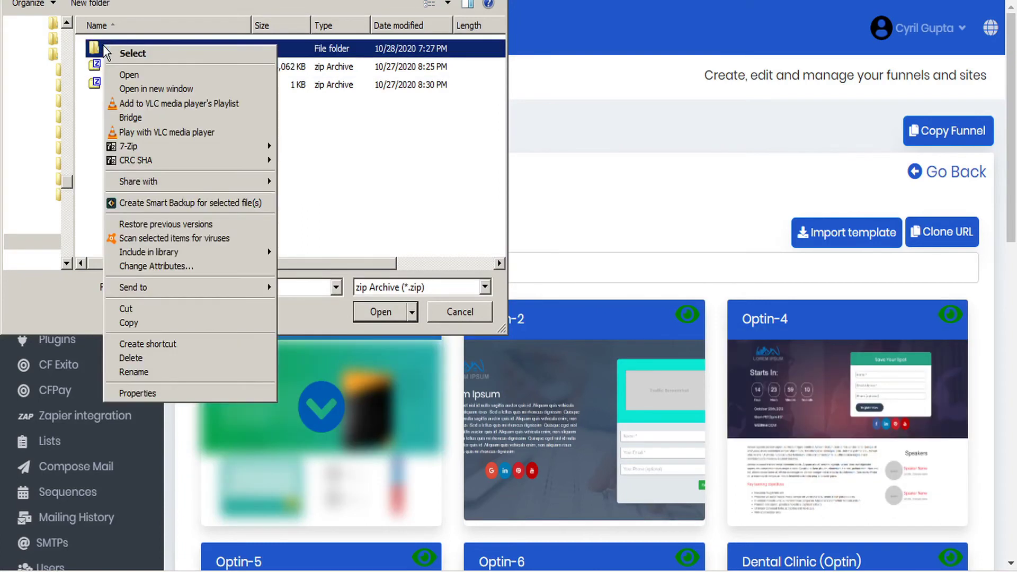
click(135, 87)
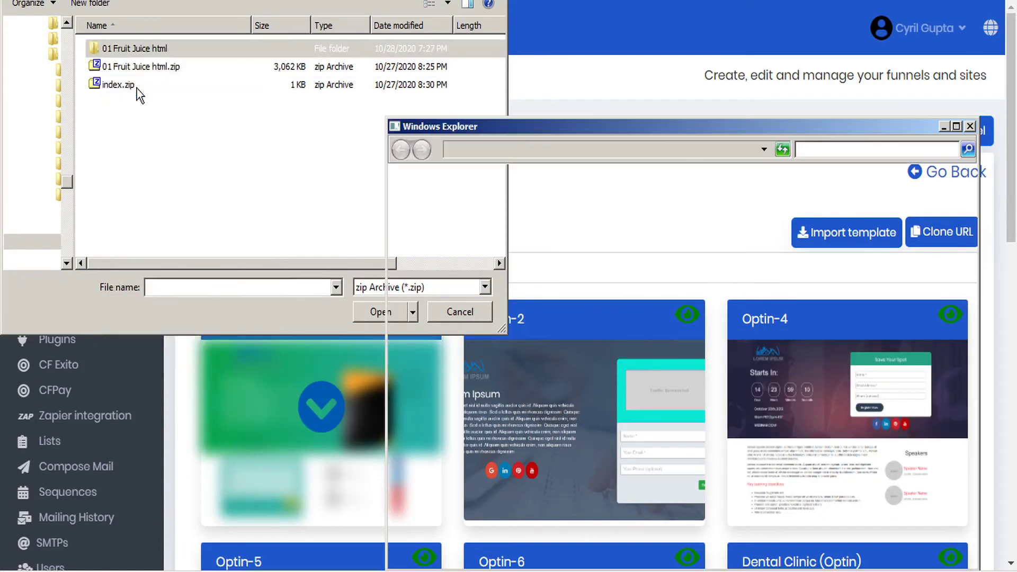
click(494, 275)
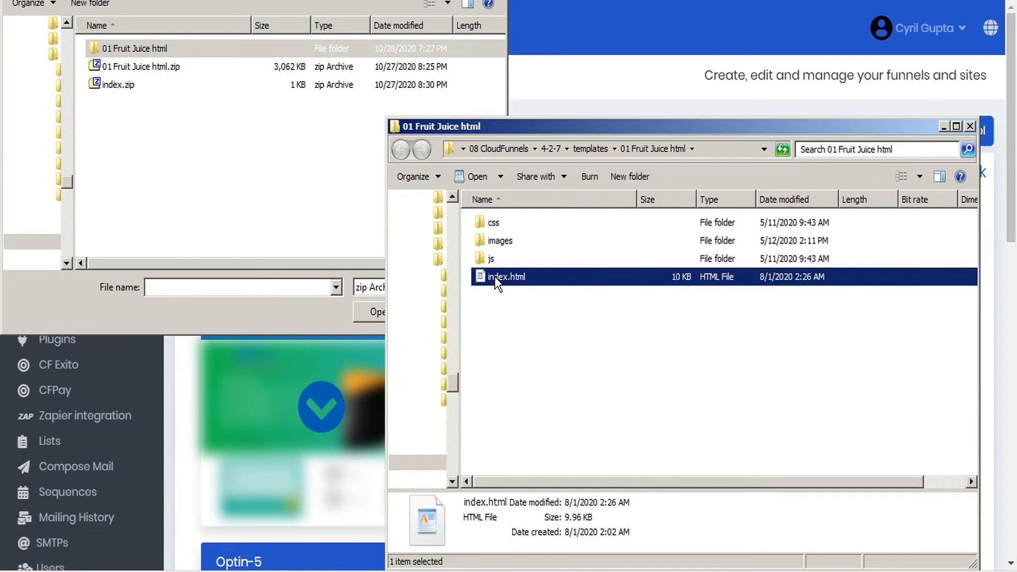
click(495, 276)
key(Return)
click(502, 303)
key(ctrl+a)
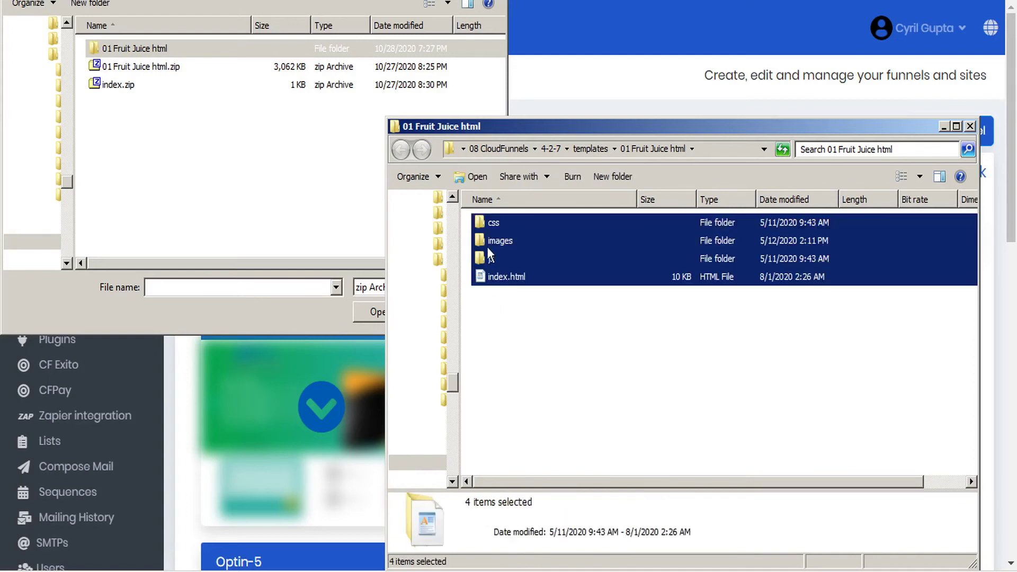
Archive css, images, js and index.html as '01 Fruit Juice html 2.zip' with 7-Zip
right_click(488, 249)
mouse_move(636, 327)
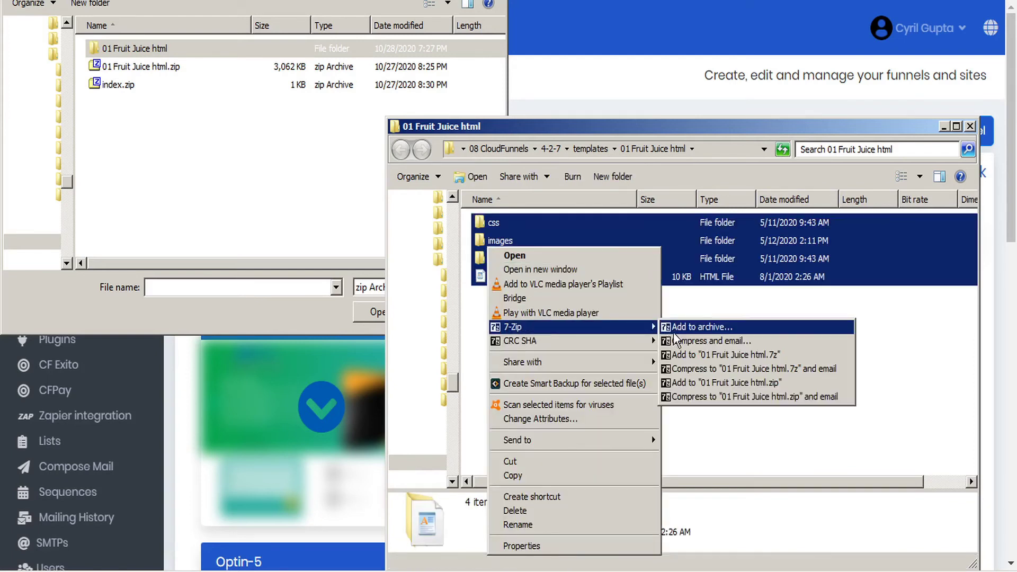
click(687, 327)
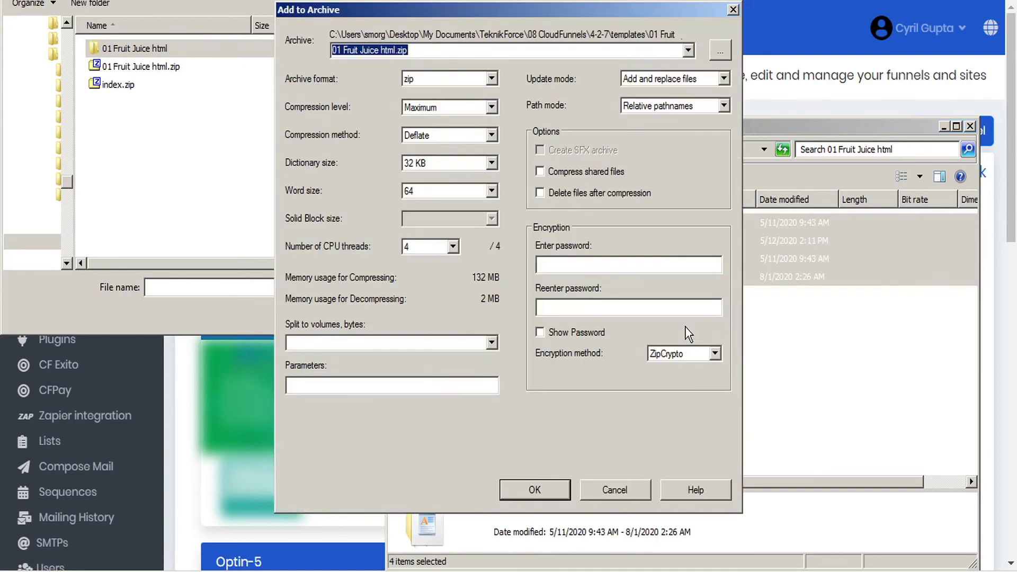
click(399, 53)
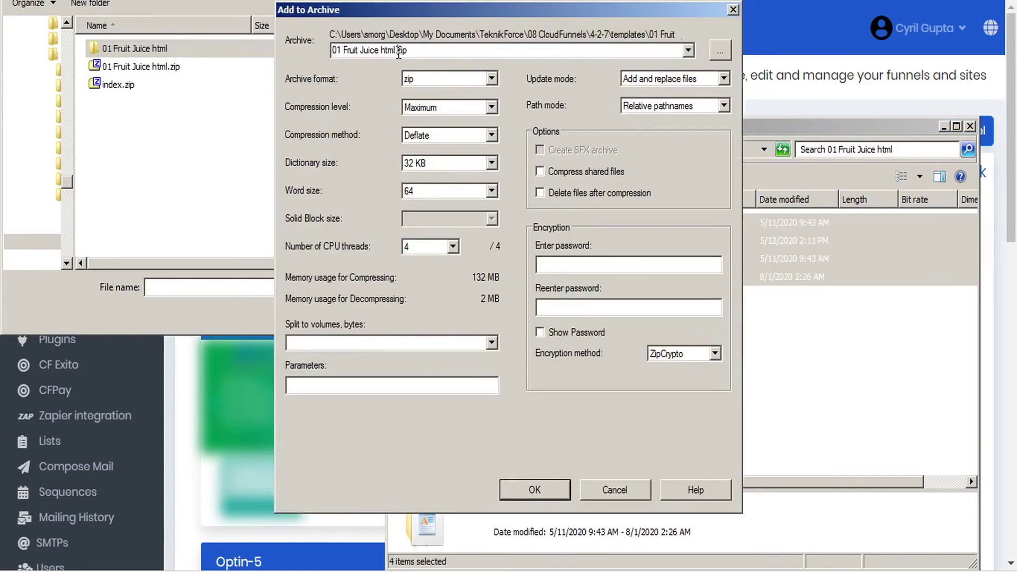
text(2)
click(558, 490)
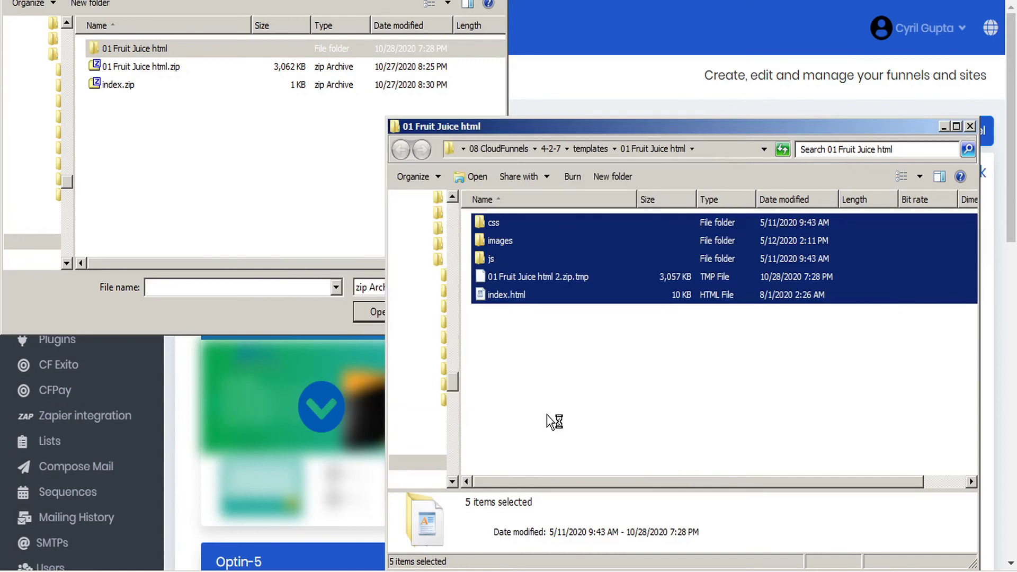
click(501, 275)
right_click(501, 275)
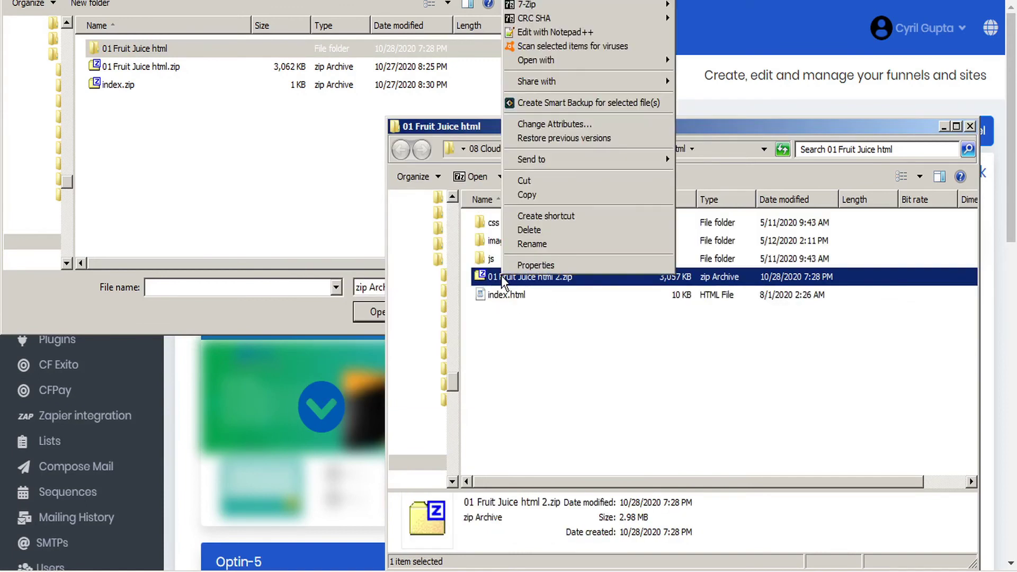
Move 01 Fruit Juice html 2.zip up into the templates folder
click(535, 182)
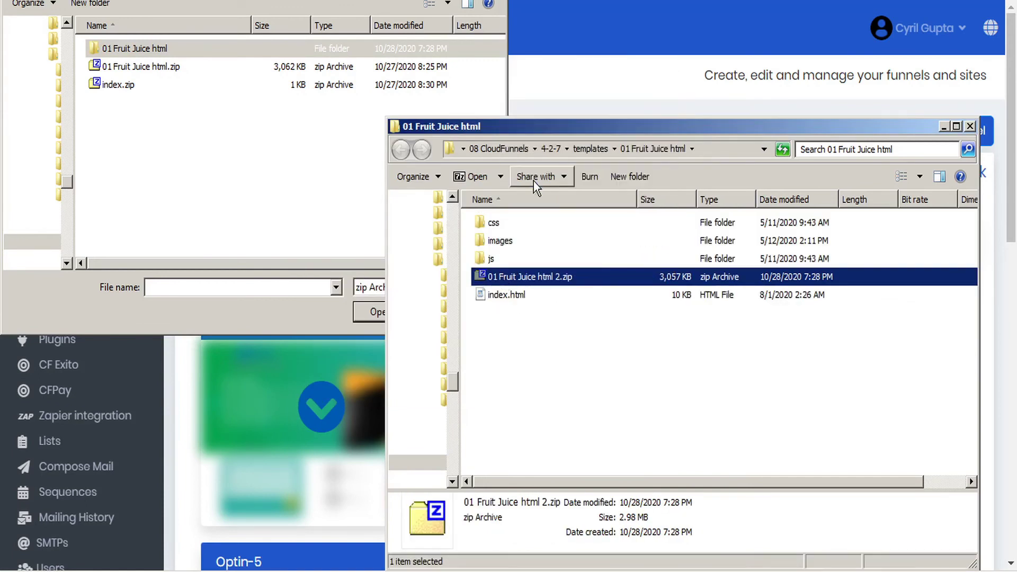
click(590, 150)
click(554, 336)
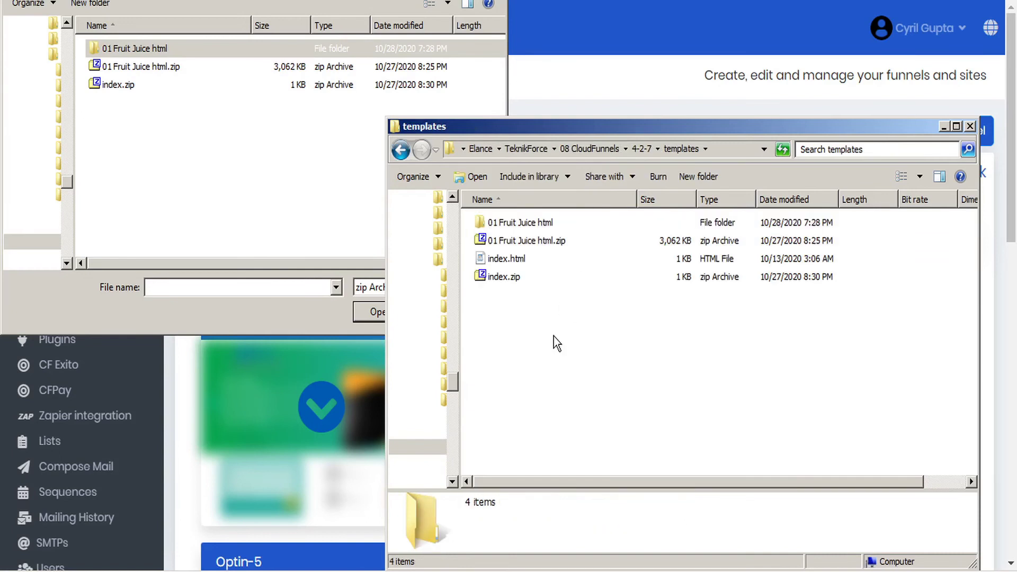
key(ctrl+v)
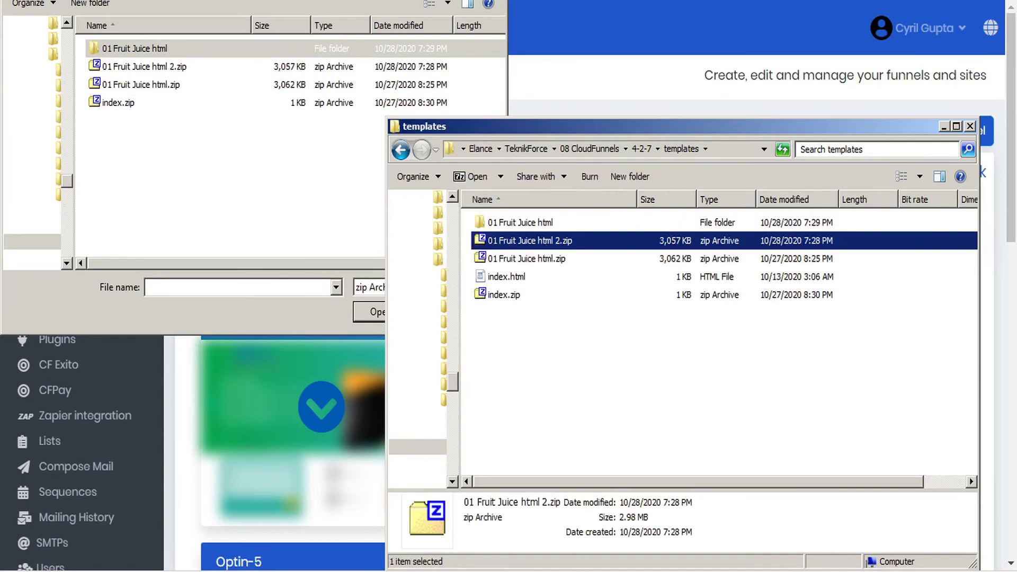
Upload 01 Fruit Juice html 2.zip as the Test funnel's page template
click(493, 95)
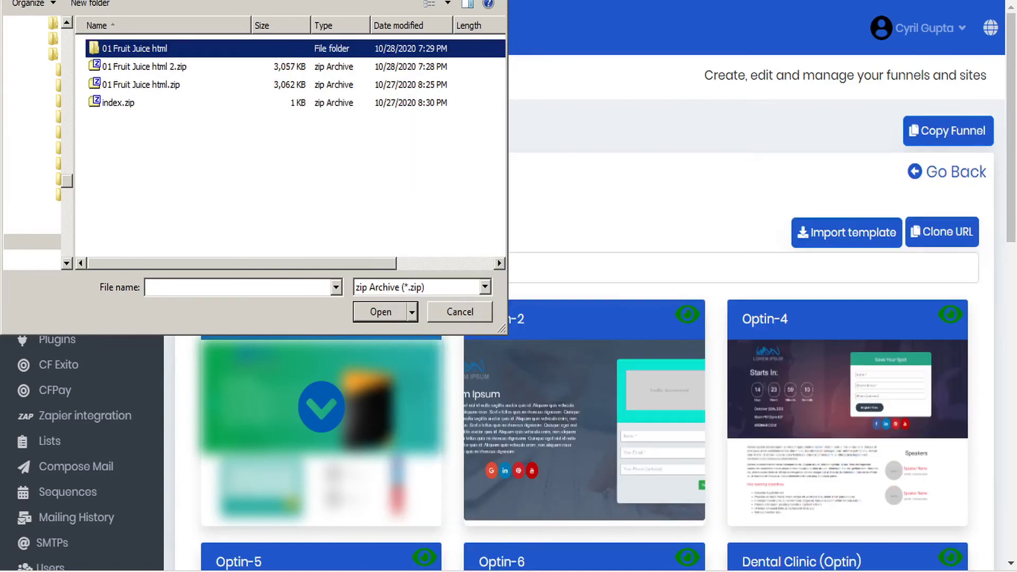
click(132, 66)
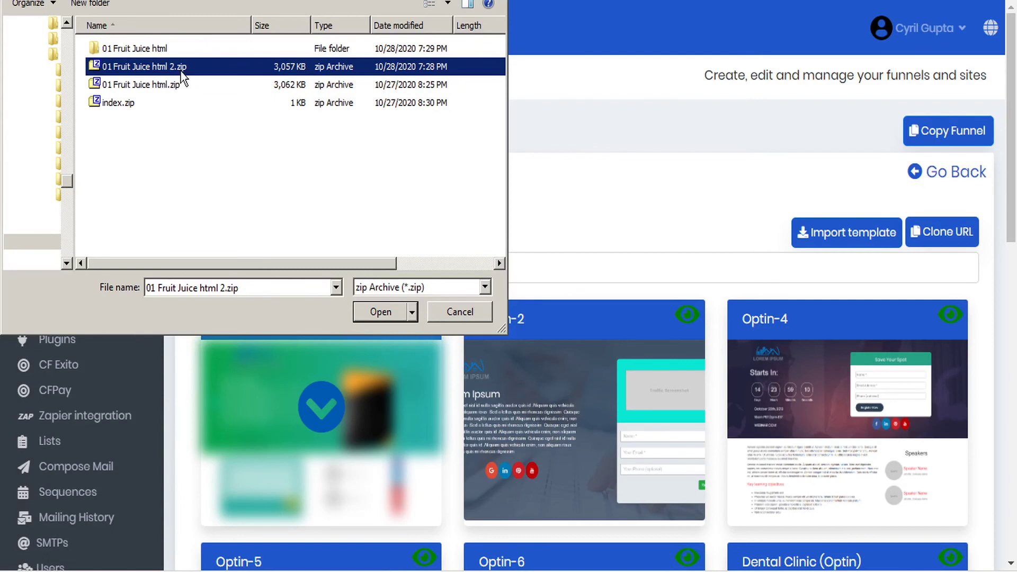
click(381, 308)
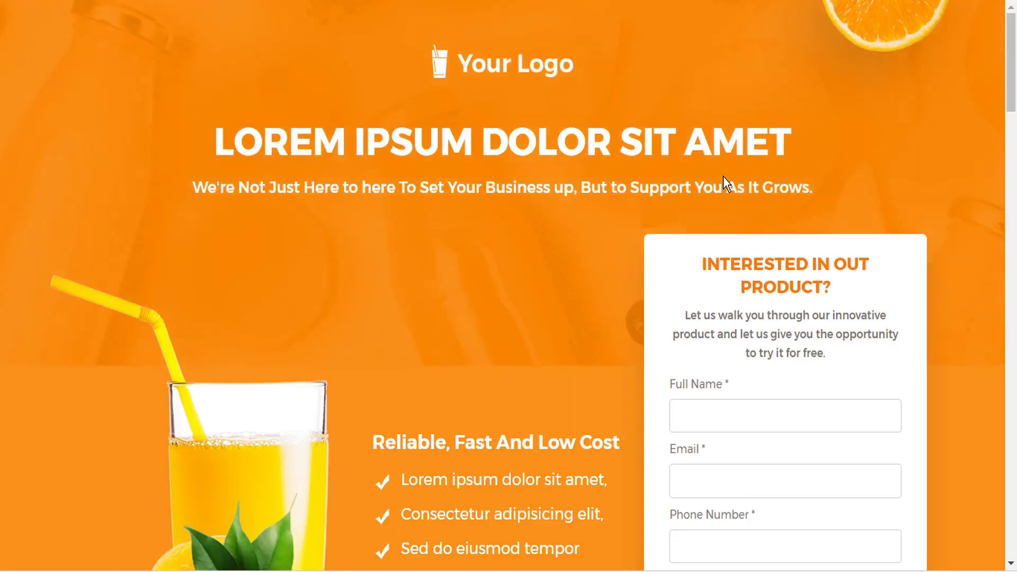
scroll(725, 183, down, 20)
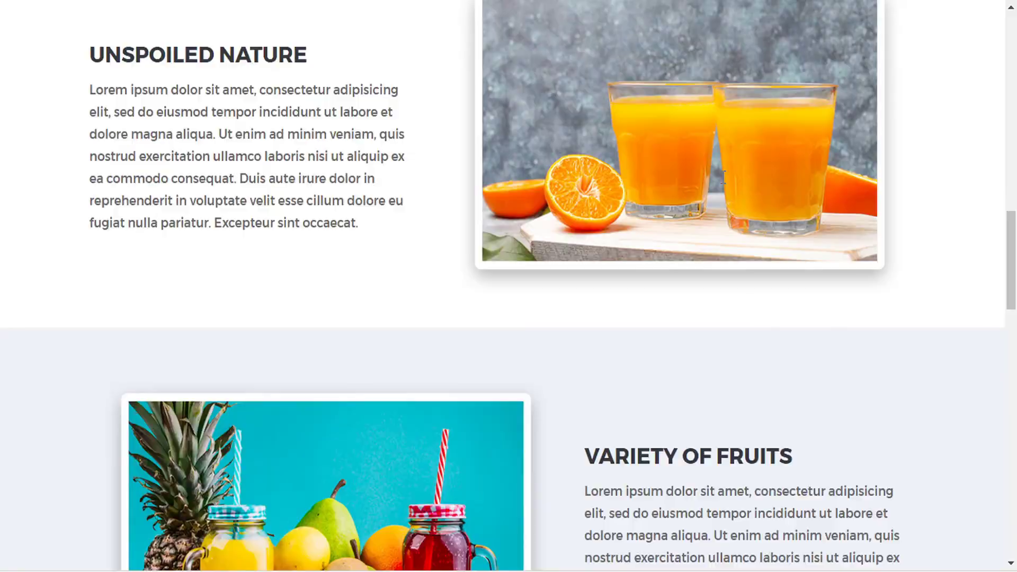
scroll(725, 183, down, 10)
scroll(724, 183, down, 10)
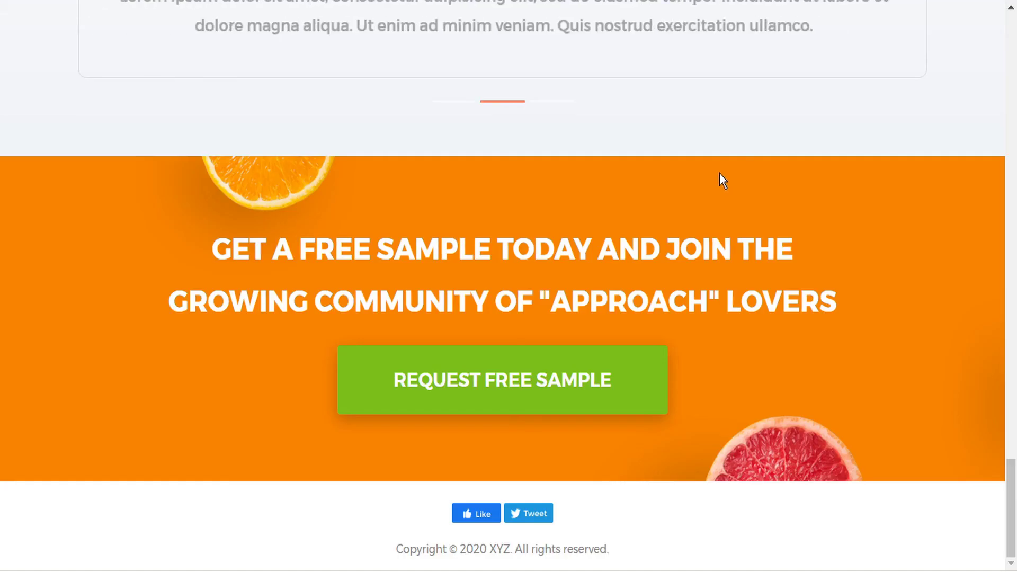
scroll(722, 180, up, 20)
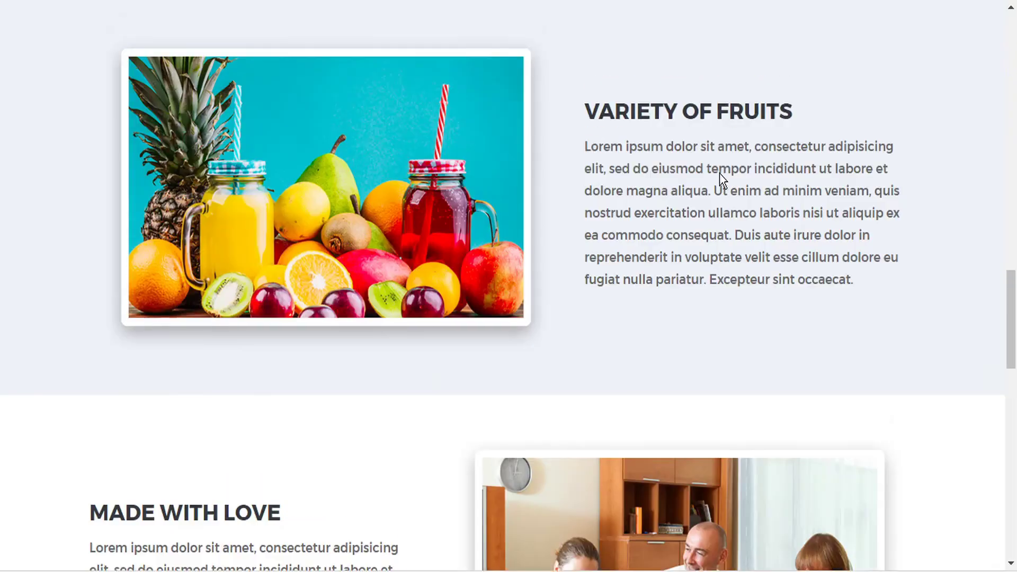
scroll(722, 173, up, 5)
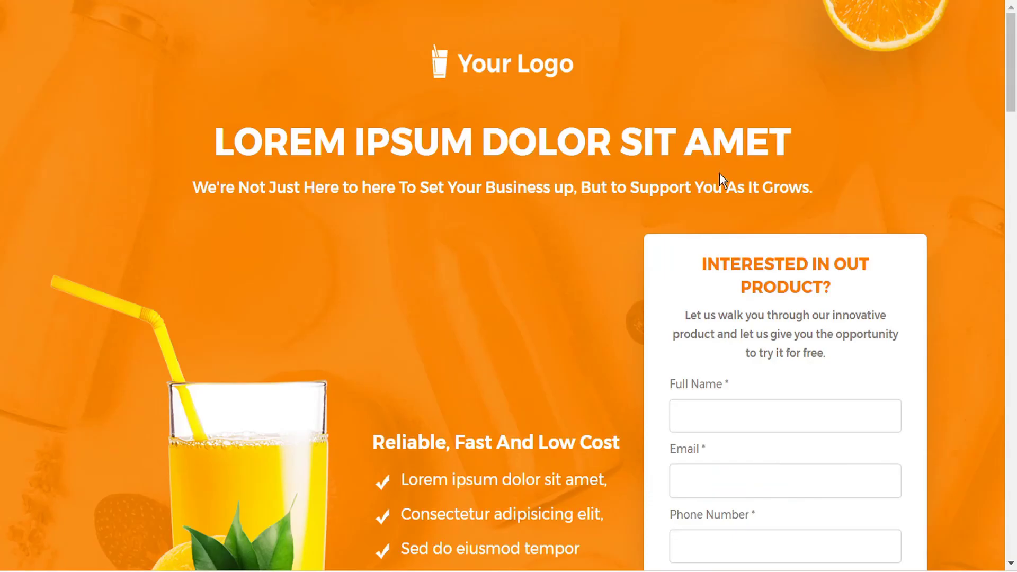